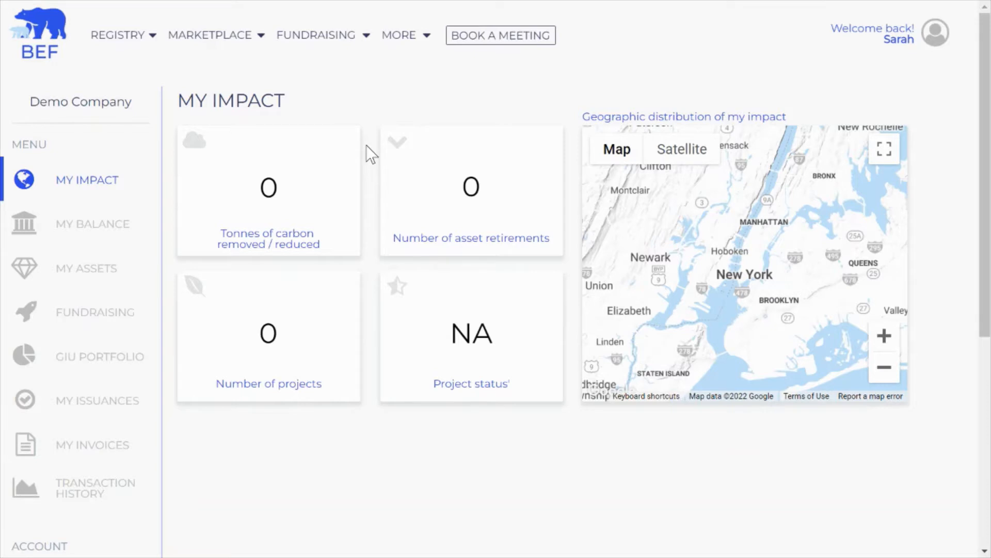
Step: Open Demo Company's My Assets and highlight the REDD+ 2013 - 2023 asset's 10,000 balance
{"action": "left_click", "coordinate": [93, 273]}
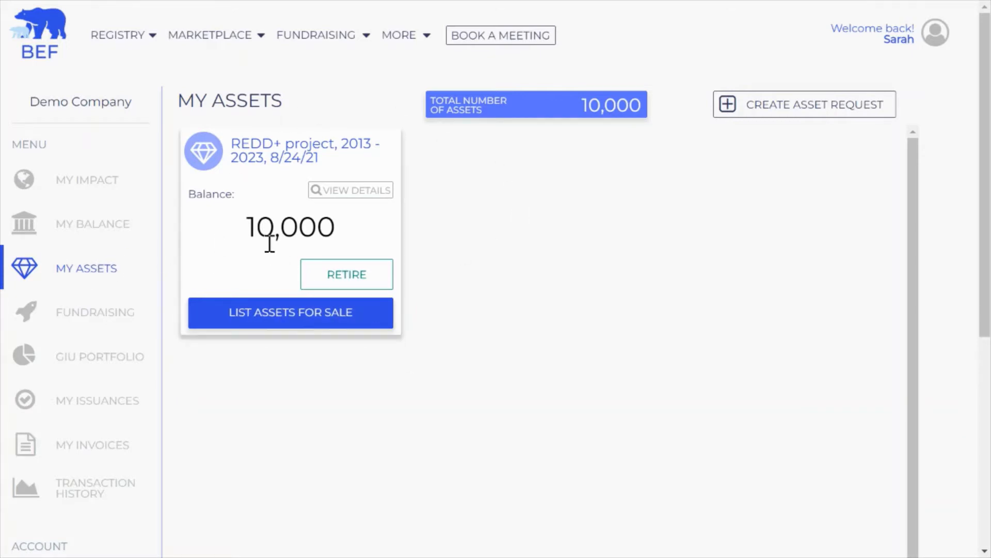
{"action": "left_click_drag", "start_coordinate": [247, 228], "coordinate": [337, 230]}
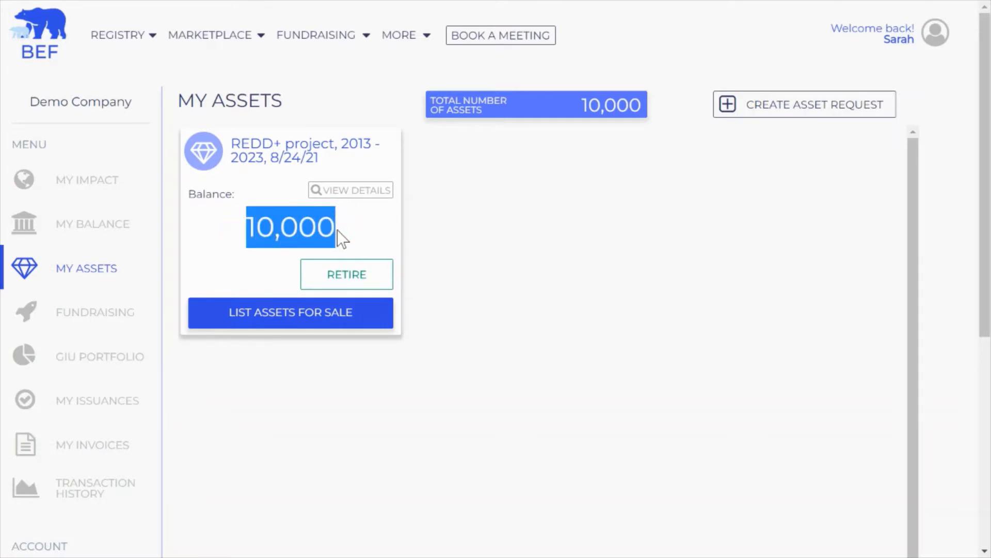
{"action": "left_click", "coordinate": [336, 230]}
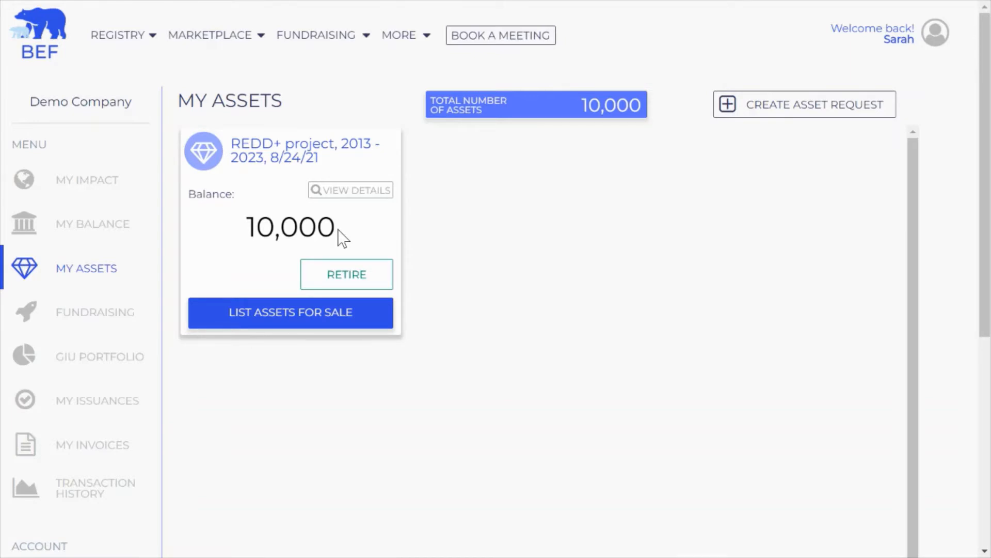
{"action": "left_click_drag", "start_coordinate": [339, 235], "coordinate": [252, 237]}
{"action": "left_click", "coordinate": [251, 238]}
Step: Start retiring the REDD+ asset and accept the permanent-retirement reminder
{"action": "left_click", "coordinate": [324, 286]}
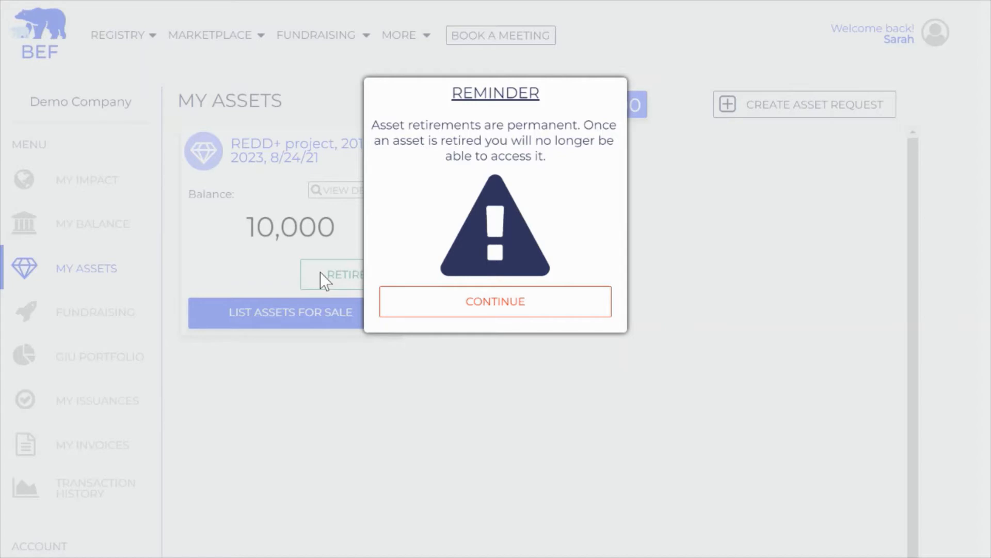
{"action": "left_click", "coordinate": [423, 310]}
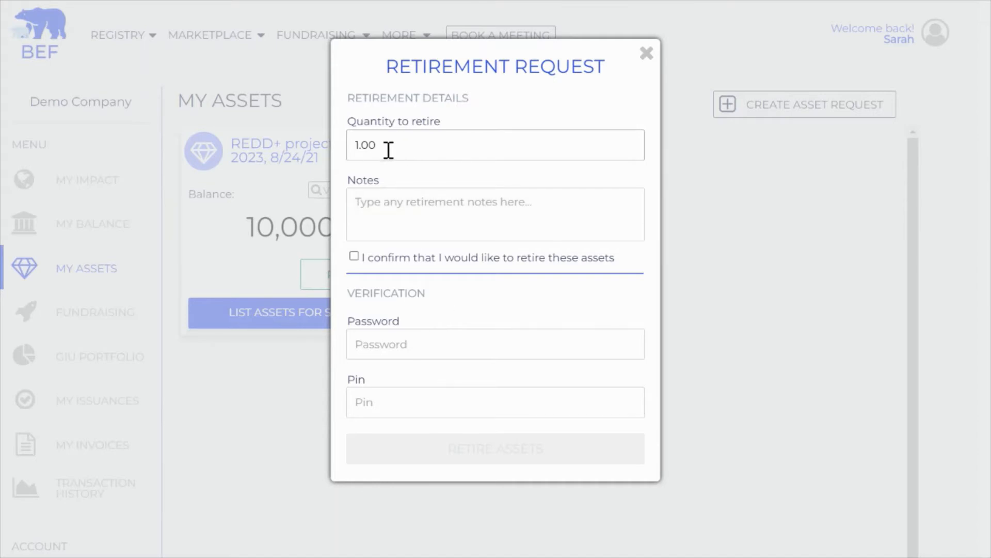
Step: Set quantity to retire to 10, tick the confirmation, and enter the account password and pin
{"action": "left_click_drag", "start_coordinate": [355, 144], "coordinate": [360, 144]}
{"action": "type", "text": "10"}
{"action": "left_click", "coordinate": [388, 201]}
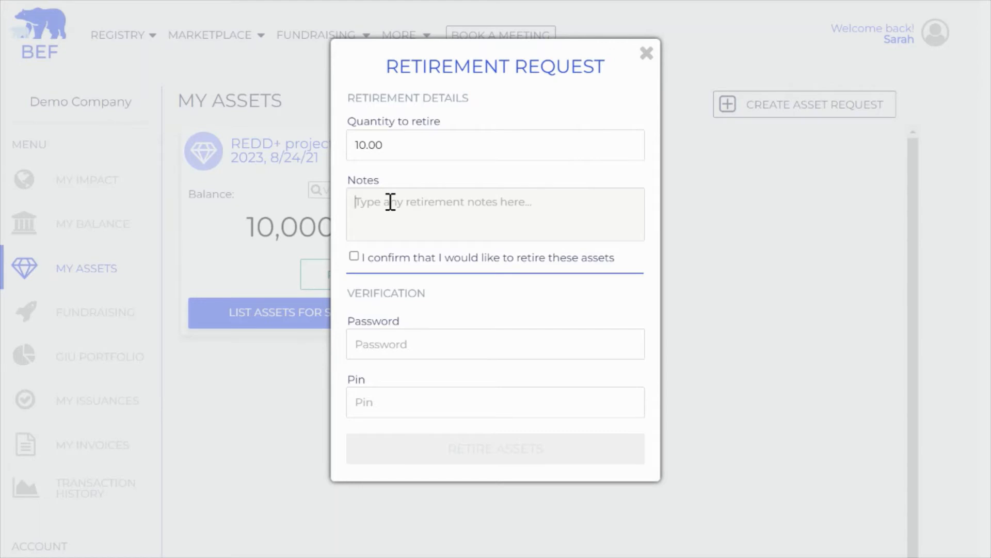
{"action": "left_click", "coordinate": [354, 256]}
{"action": "left_click", "coordinate": [376, 341]}
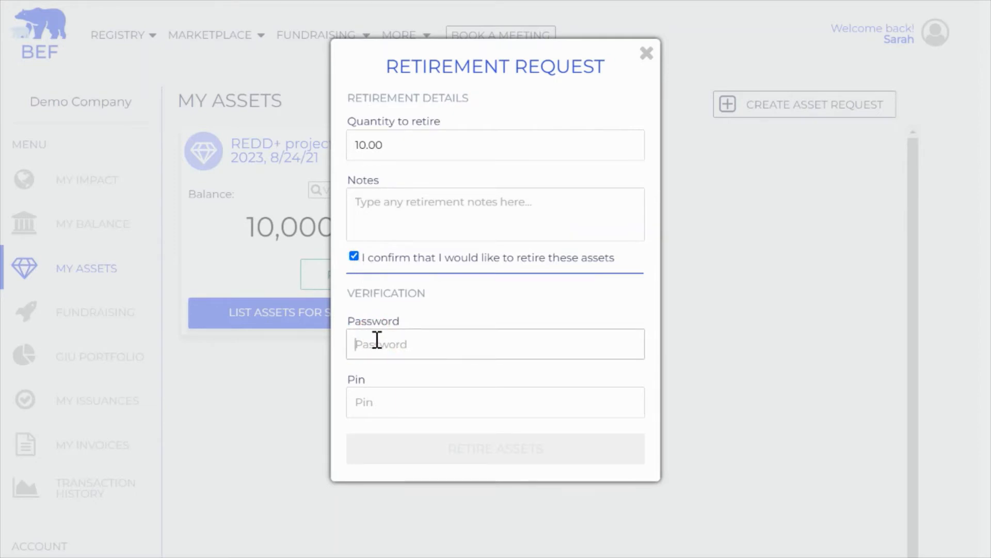
{"action": "type", "text": "••••••••"}
{"action": "key", "text": "Tab"}
{"action": "type", "text": "•••"}
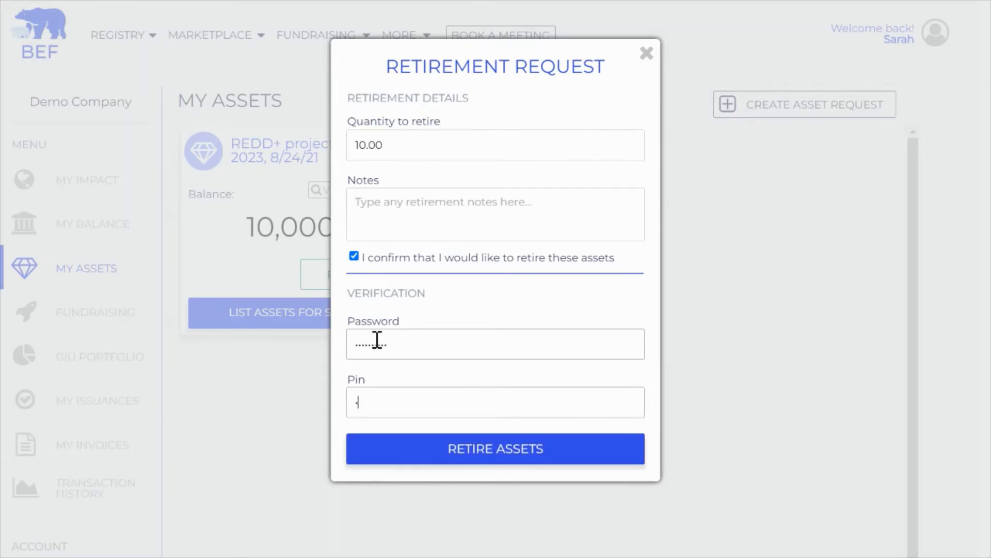
{"action": "type", "text": "•"}
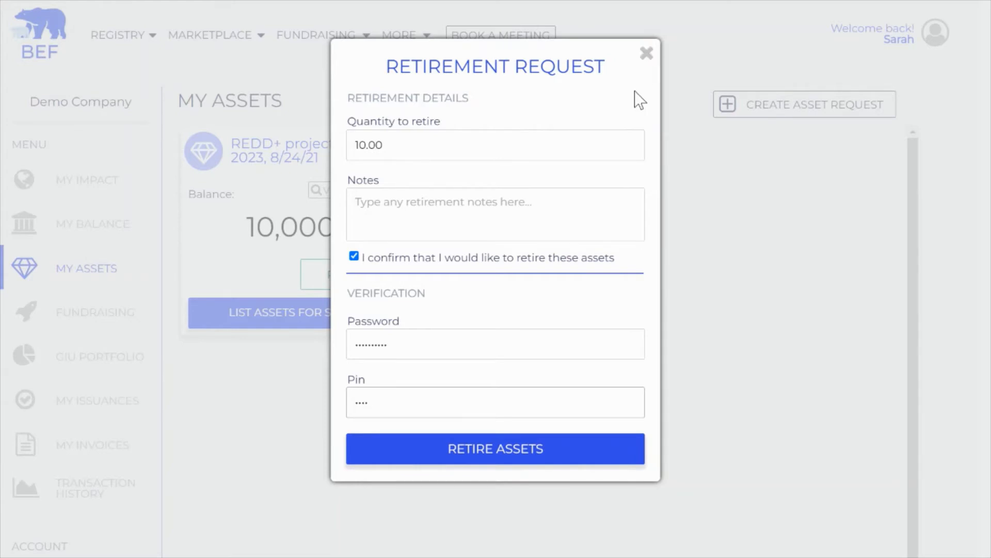
Step: Submit the retirement of 10 REDD+ units, leaving a balance of 9,990
{"action": "left_click", "coordinate": [494, 454]}
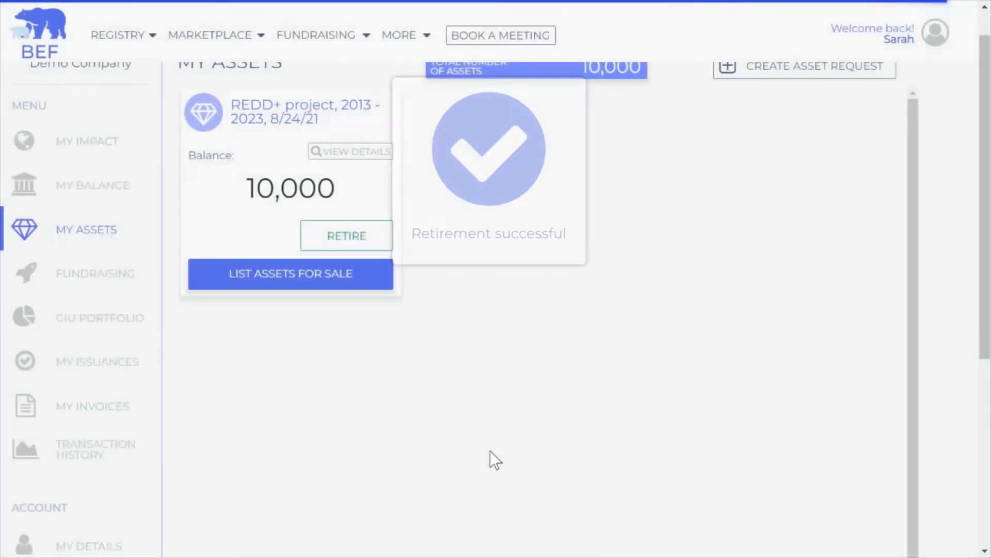
{"action": "scroll", "coordinate": [513, 440], "scroll_direction": "up", "scroll_amount": 1}
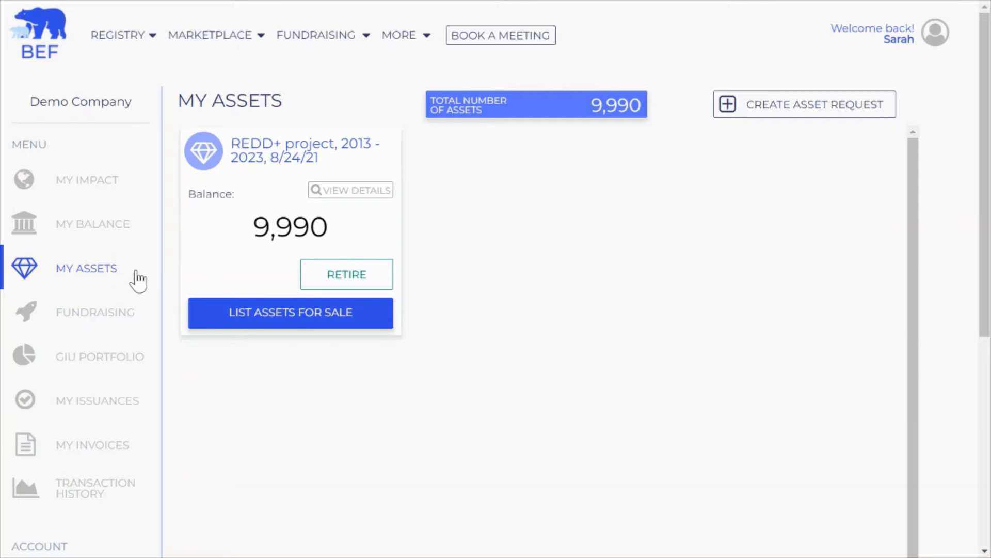
Step: Request the Brazilian REDD+ Project, 2018 - 2021 asset, verifying with password and pin
{"action": "left_click", "coordinate": [820, 117]}
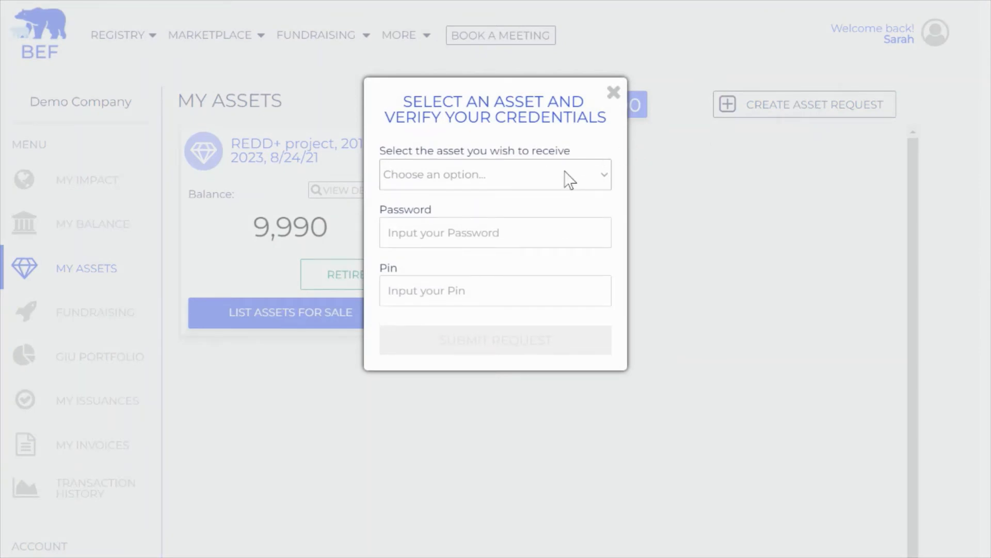
{"action": "left_click", "coordinate": [567, 177]}
{"action": "scroll", "coordinate": [504, 258], "scroll_direction": "down", "scroll_amount": 5}
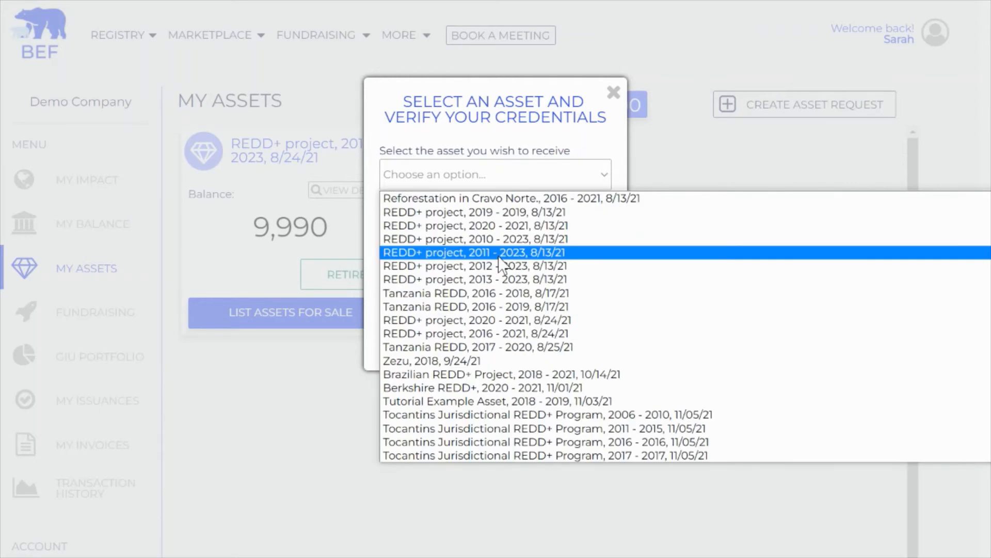
{"action": "left_click", "coordinate": [448, 374]}
{"action": "left_click", "coordinate": [454, 227]}
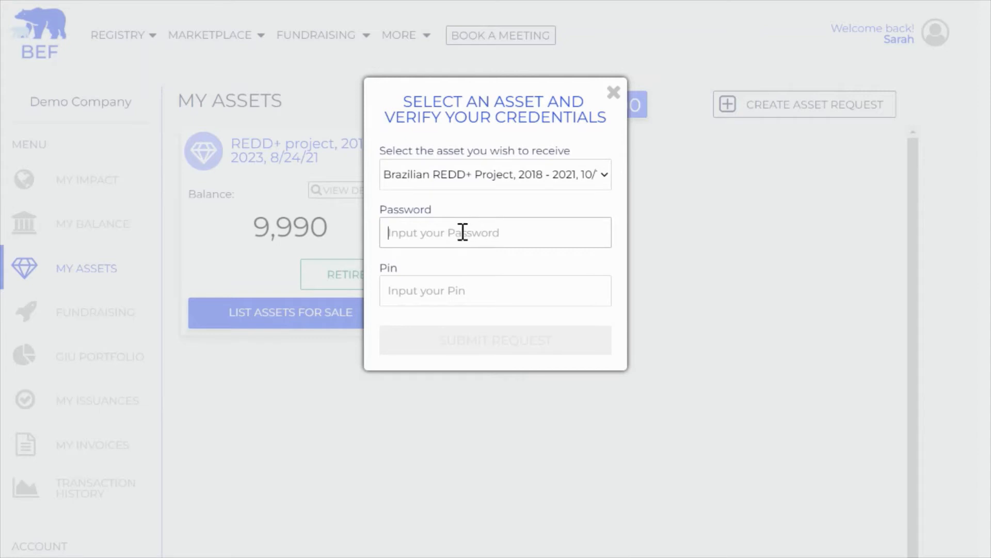
{"action": "type", "text": "••••••••••"}
{"action": "key", "text": "Tab"}
{"action": "type", "text": "•••"}
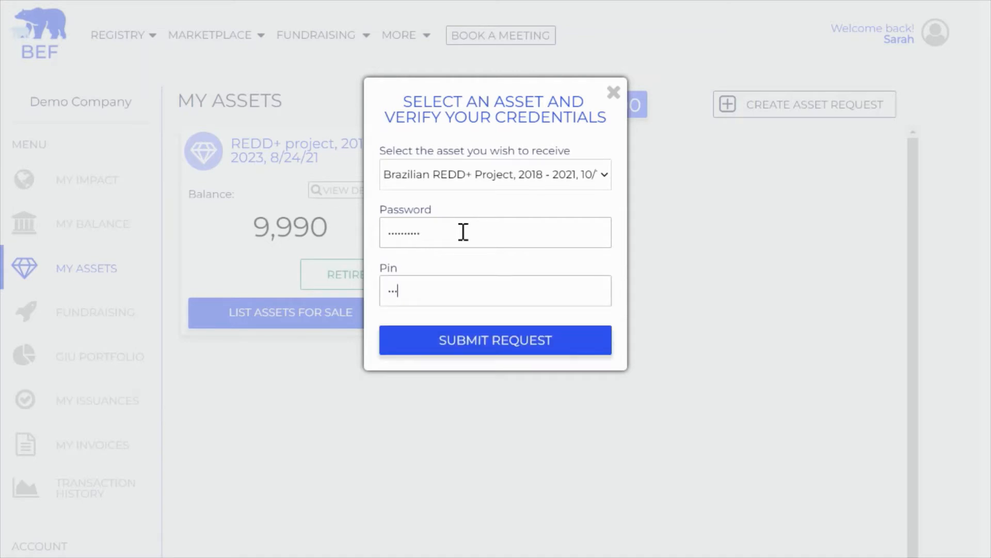
{"action": "type", "text": "•"}
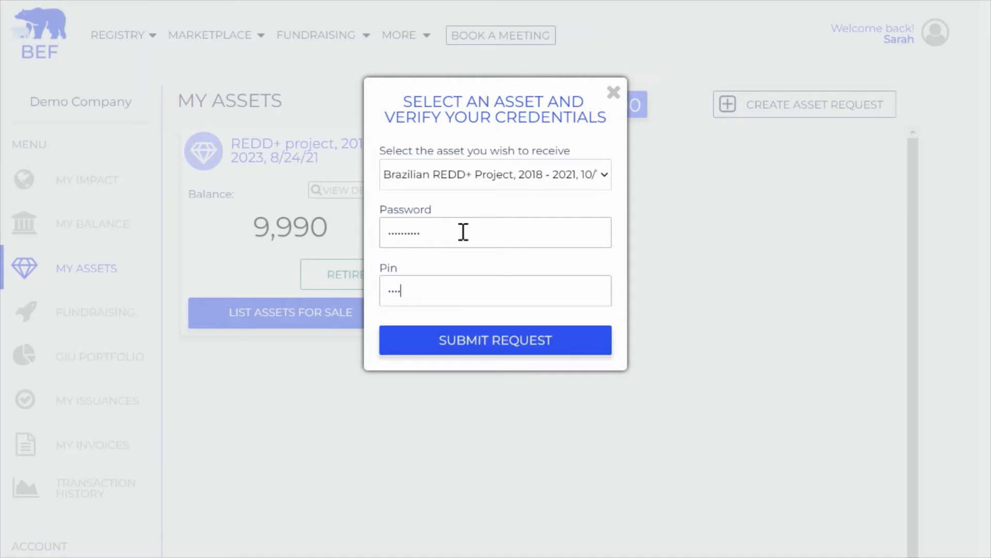
{"action": "left_click", "coordinate": [484, 350]}
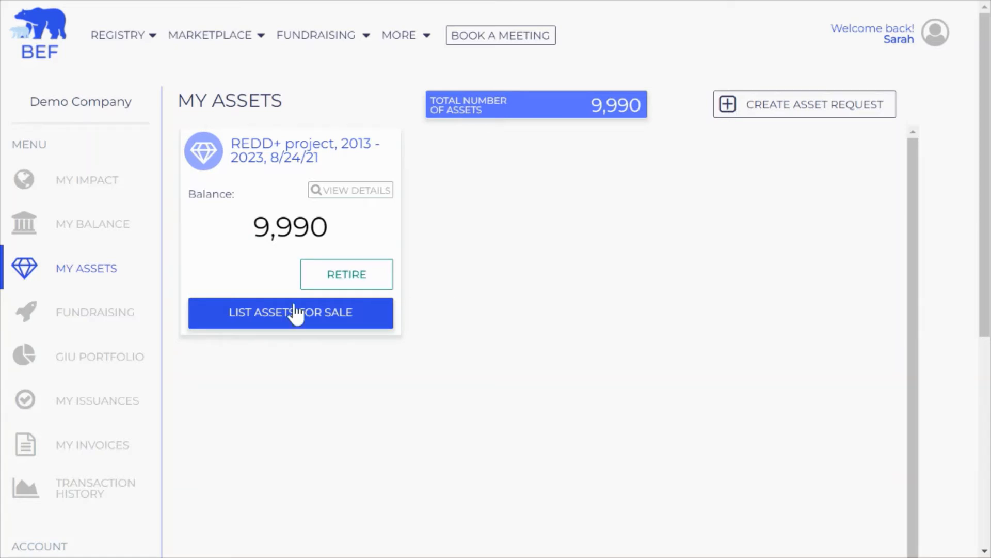
{"action": "scroll", "coordinate": [80, 320], "scroll_direction": "down", "scroll_amount": 2}
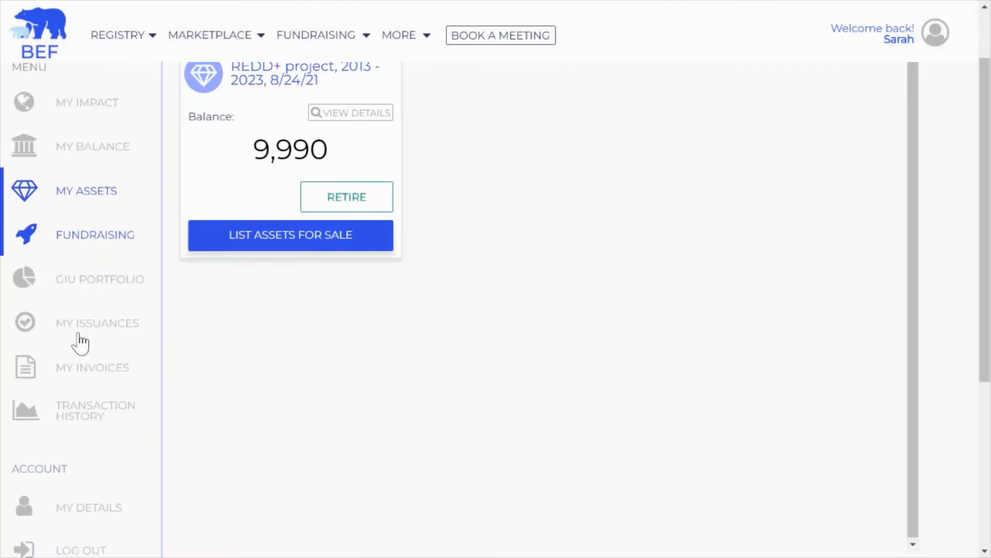
{"action": "left_click", "coordinate": [78, 517]}
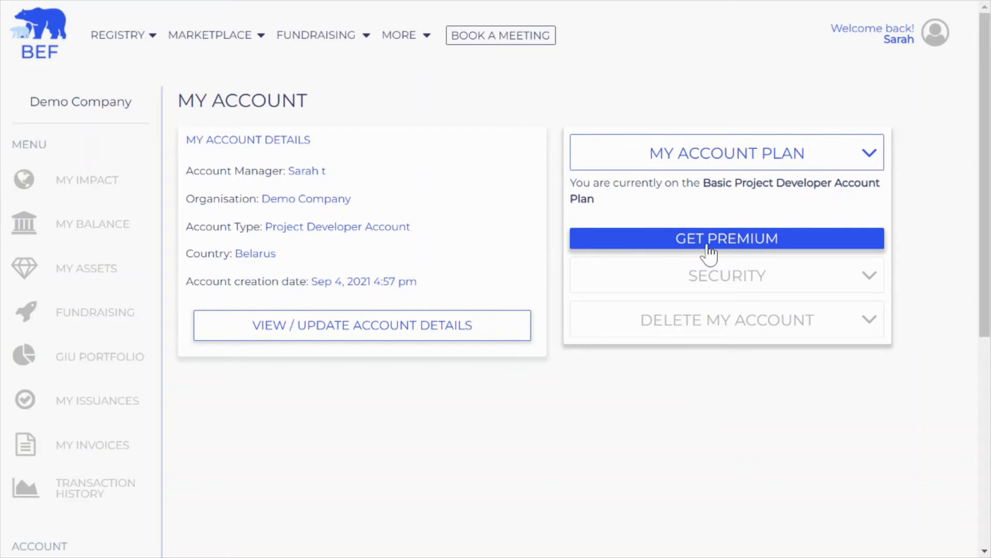
{"action": "left_click", "coordinate": [76, 272]}
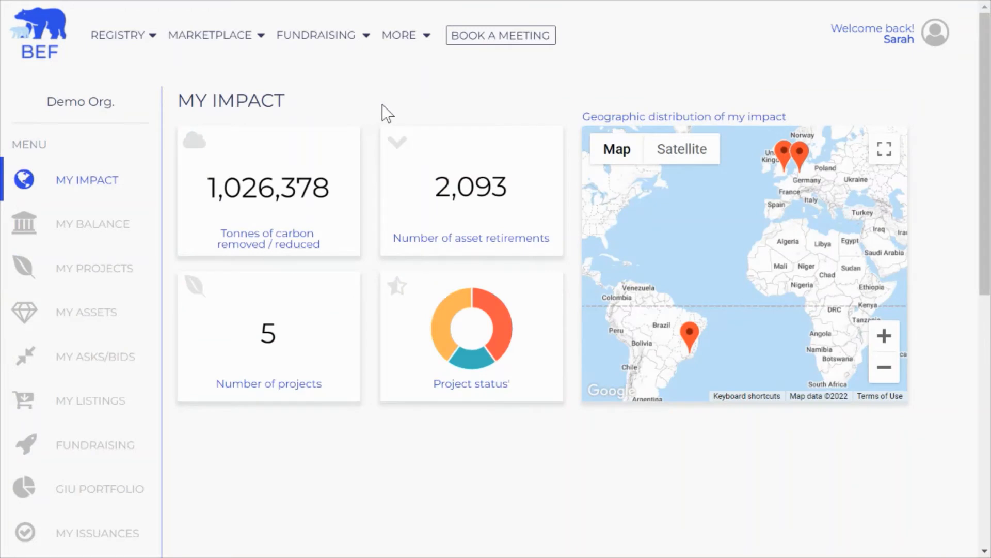
Step: Open Demo Org.'s My Assets page listing each project's balance
{"action": "left_click", "coordinate": [87, 314]}
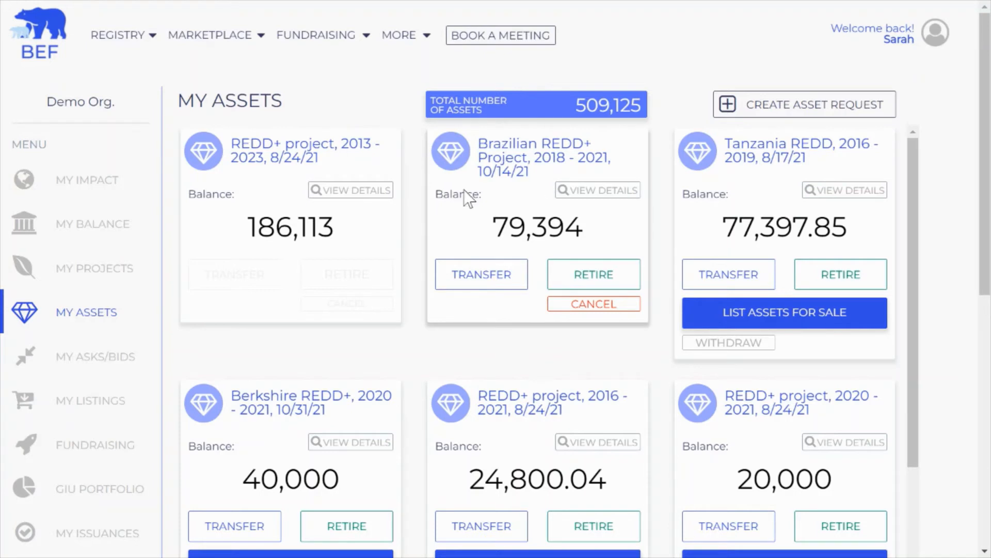
Step: Start a Brazilian REDD+ Project transfer to Demo Company for 10 units
{"action": "left_click", "coordinate": [480, 281]}
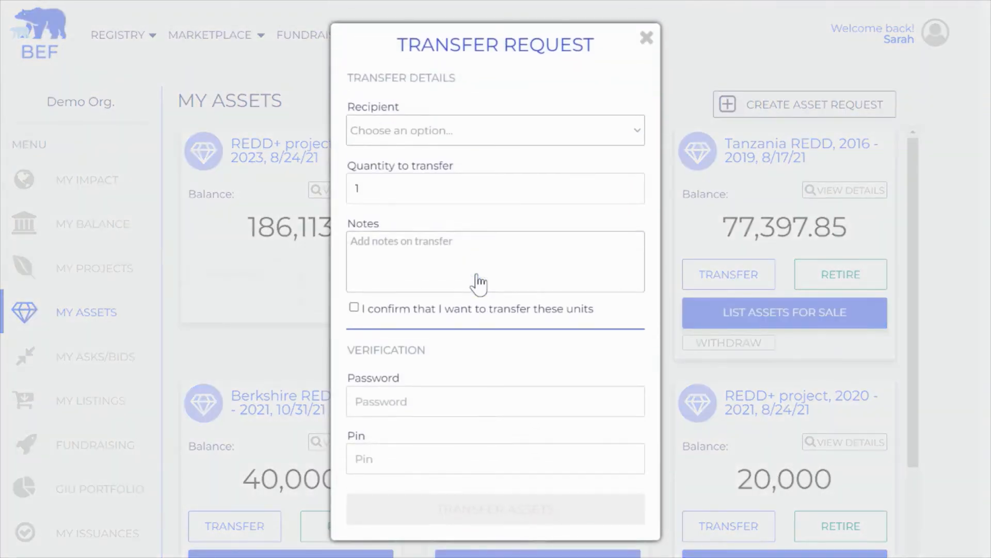
{"action": "left_click", "coordinate": [460, 135]}
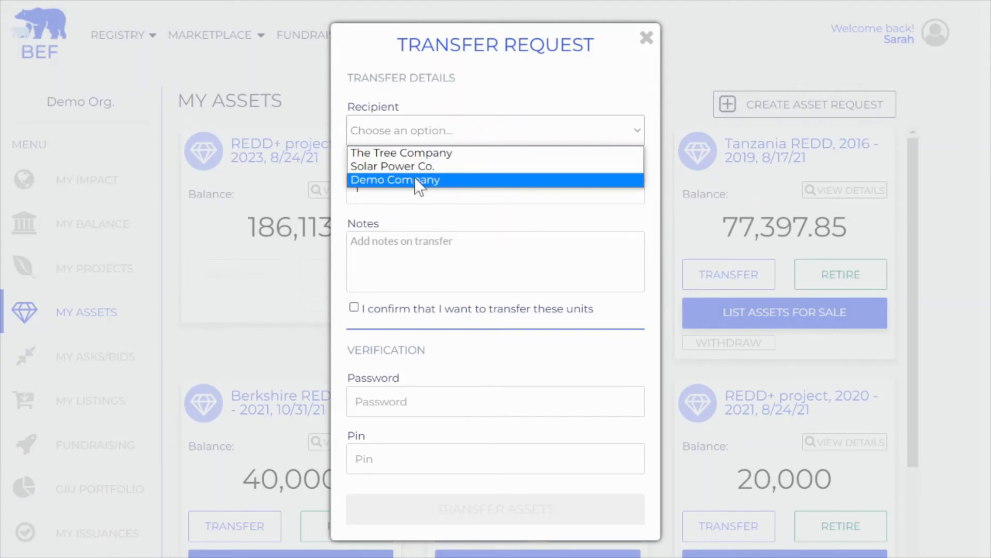
{"action": "left_click", "coordinate": [446, 179]}
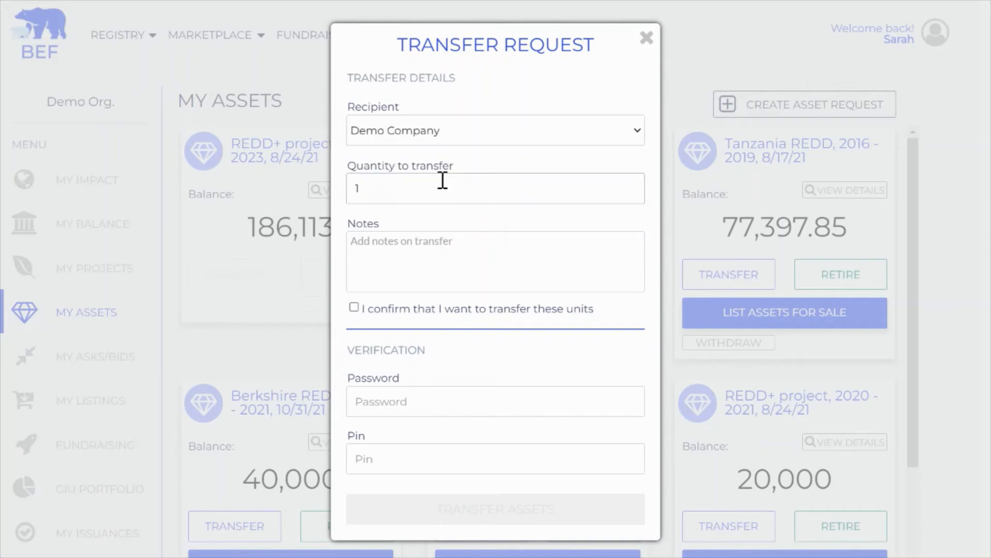
{"action": "left_click", "coordinate": [398, 190]}
{"action": "type", "text": "10"}
Step: Tick the transfer confirmation and enter the account password and PIN
{"action": "left_click", "coordinate": [404, 235]}
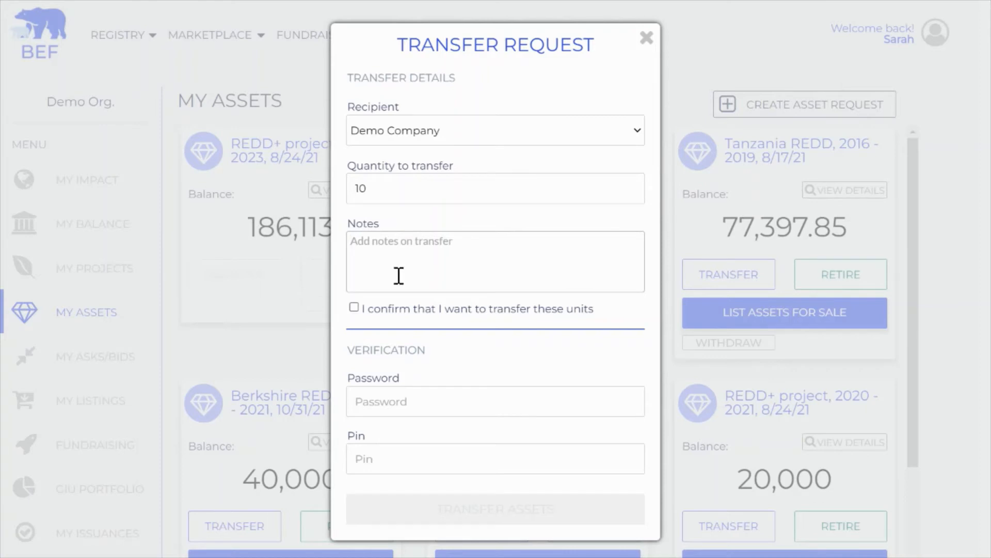
{"action": "left_click", "coordinate": [354, 308]}
{"action": "left_click", "coordinate": [381, 395]}
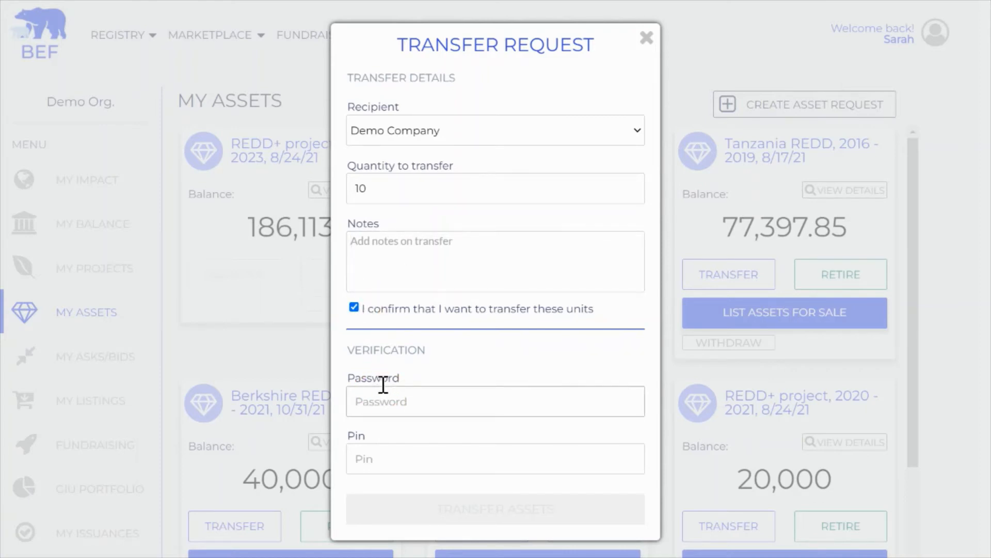
{"action": "type", "text": "passw"}
{"action": "key", "text": "BackSpace"}
{"action": "key", "text": "BackSpace"}
{"action": "key", "text": "BackSpace"}
{"action": "key", "text": "BackSpace"}
{"action": "type", "text": "password1234"}
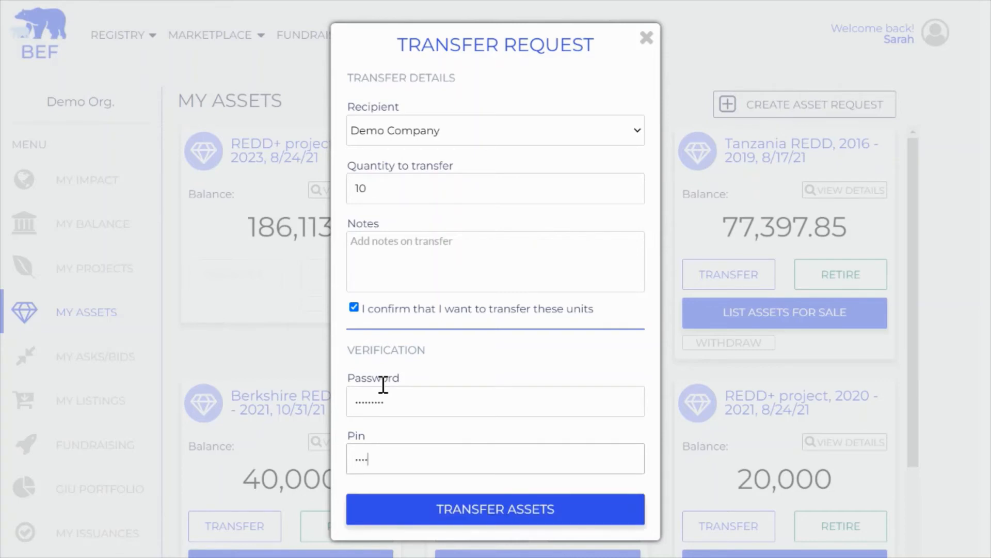
Step: Submit the 10-unit transfer, dropping the Brazilian project balance to 79,384
{"action": "left_click", "coordinate": [479, 513]}
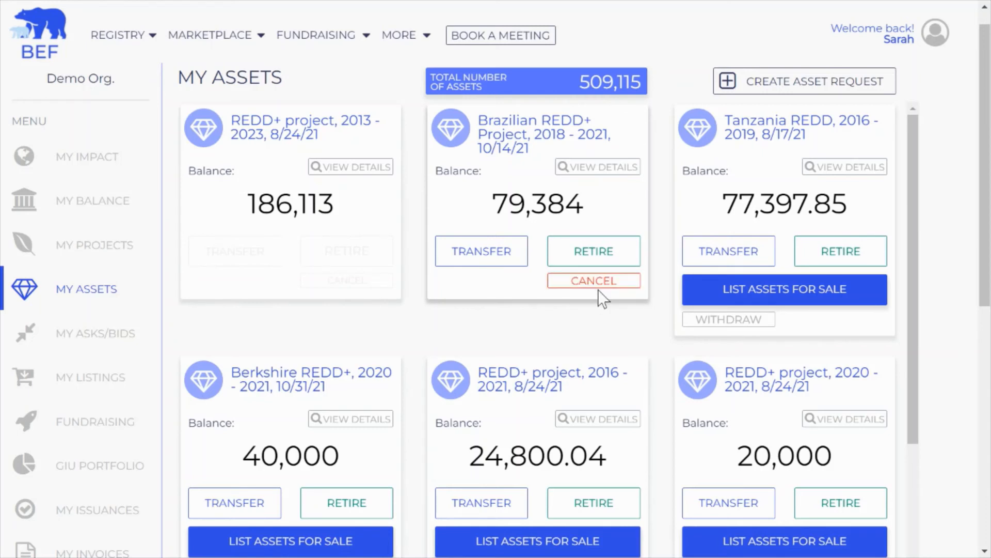
{"action": "left_click", "coordinate": [567, 283]}
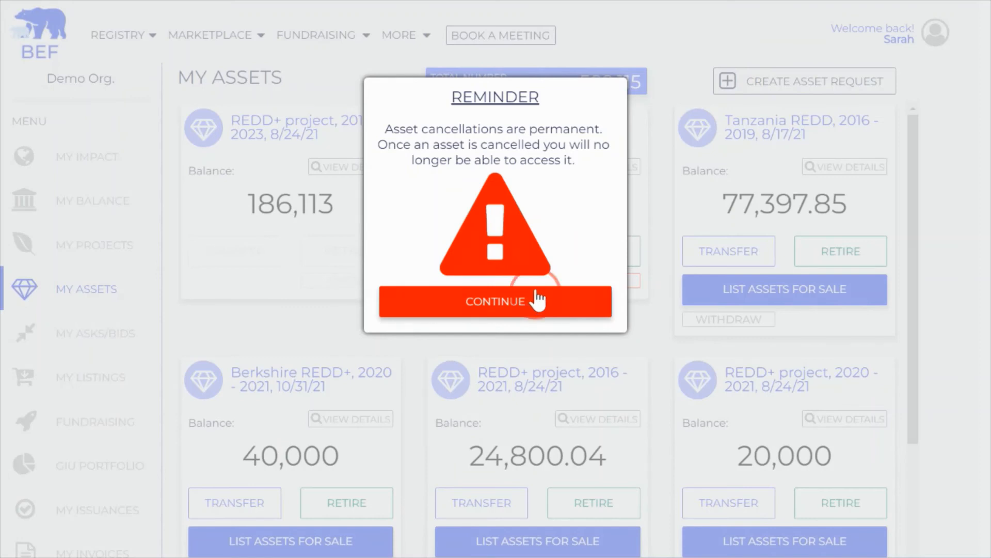
{"action": "left_click", "coordinate": [537, 301]}
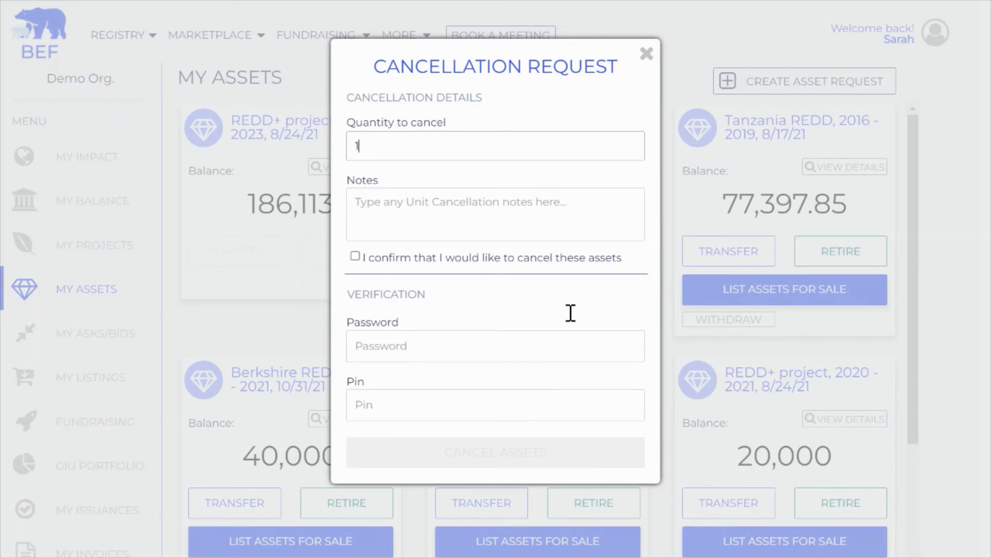
{"action": "left_click", "coordinate": [646, 54]}
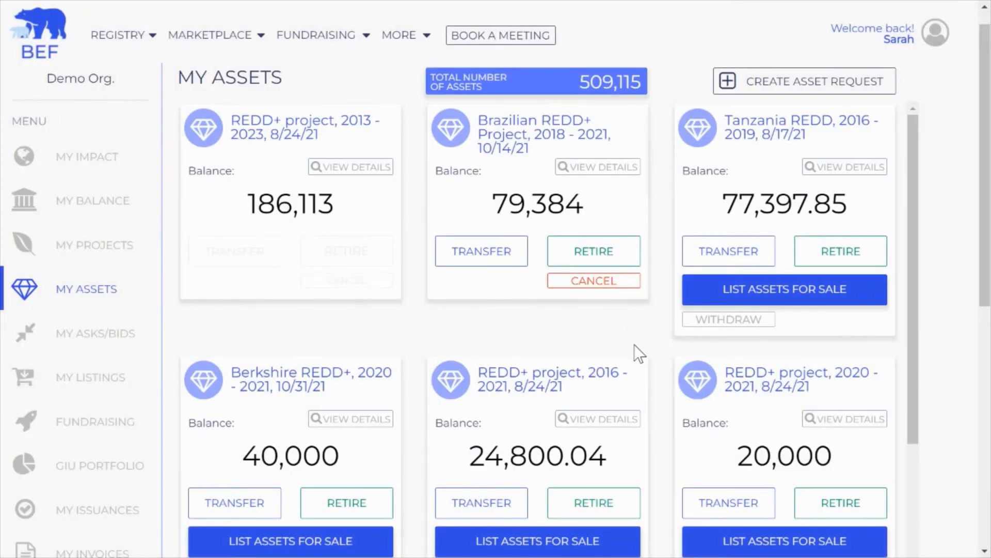
{"action": "left_click", "coordinate": [702, 325]}
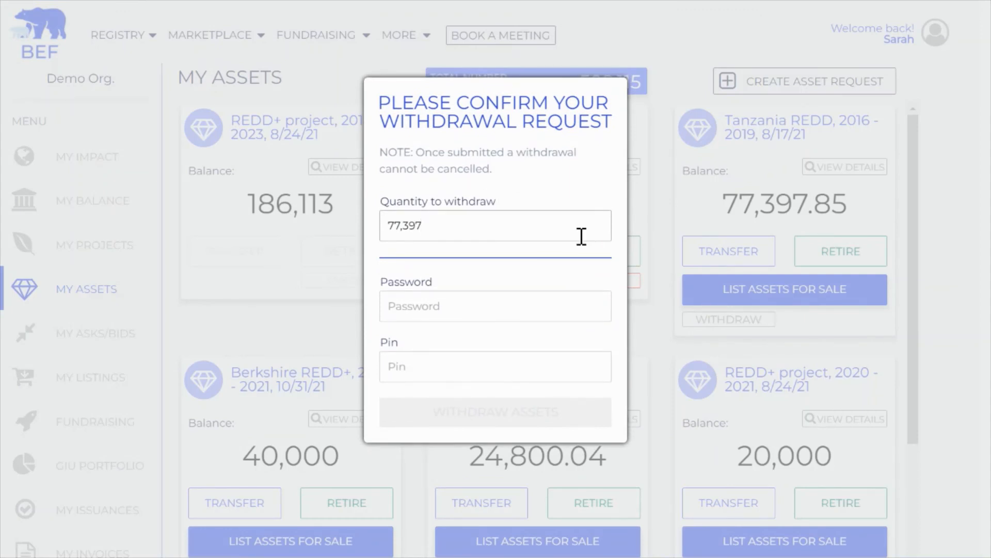
{"action": "left_click", "coordinate": [653, 222]}
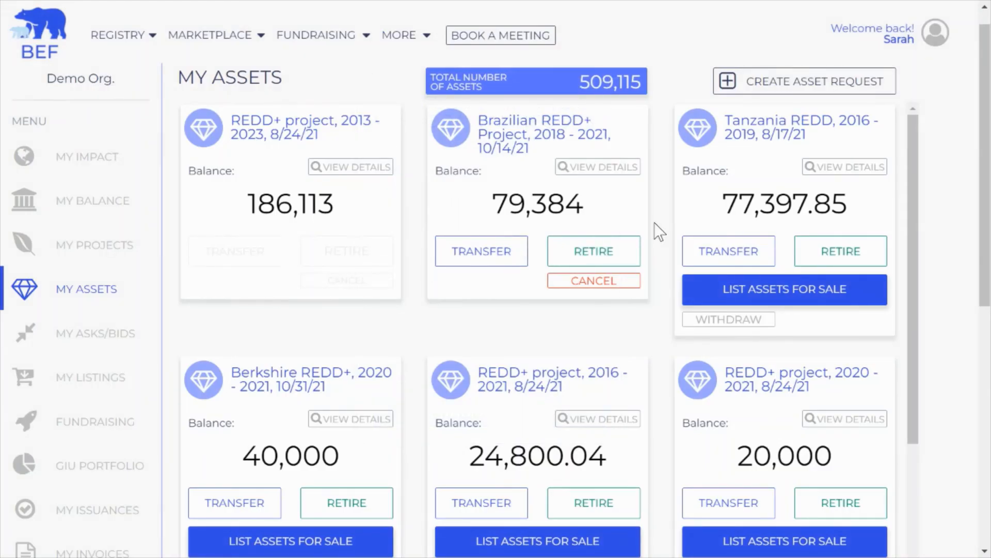
Step: Scroll down and back up through the organisation's asset cards
{"action": "scroll", "coordinate": [655, 222], "scroll_direction": "down", "scroll_amount": 3}
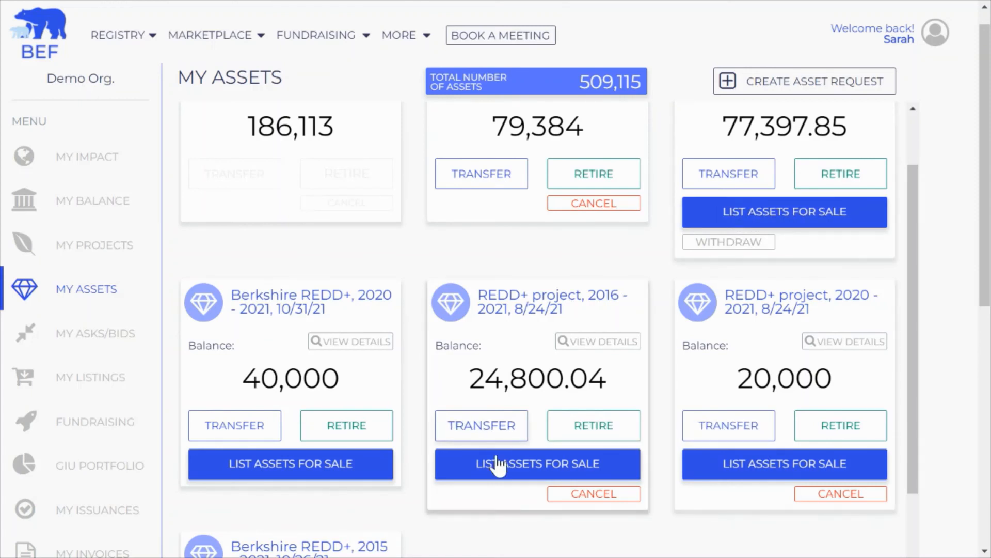
{"action": "scroll", "coordinate": [497, 465], "scroll_direction": "up", "scroll_amount": 2}
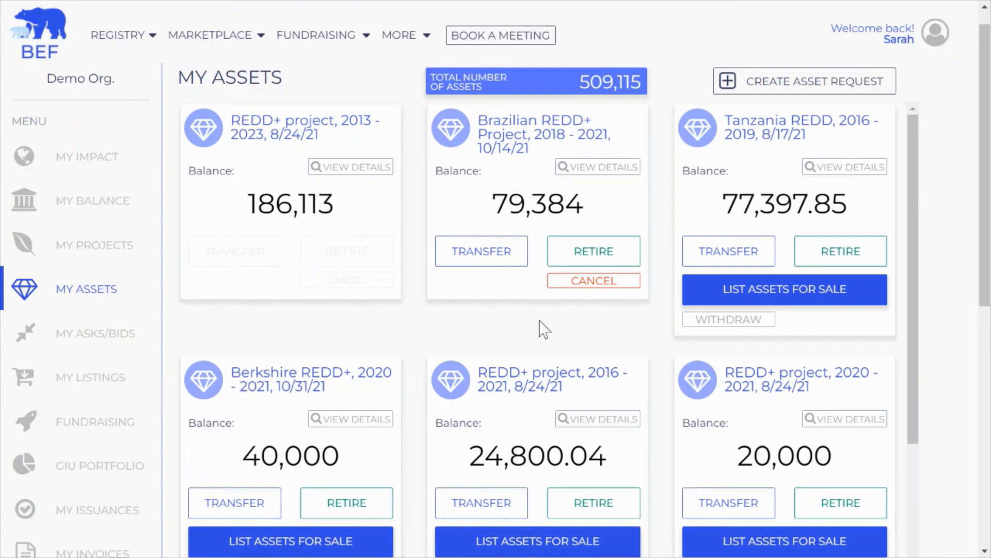
{"action": "scroll", "coordinate": [560, 325], "scroll_direction": "down", "scroll_amount": 2}
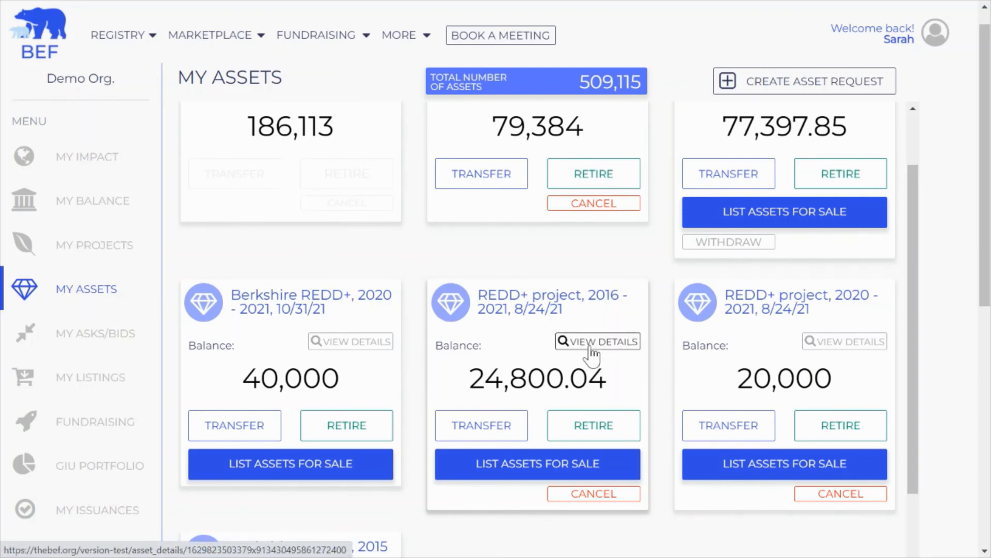
{"action": "scroll", "coordinate": [591, 354], "scroll_direction": "up", "scroll_amount": 2}
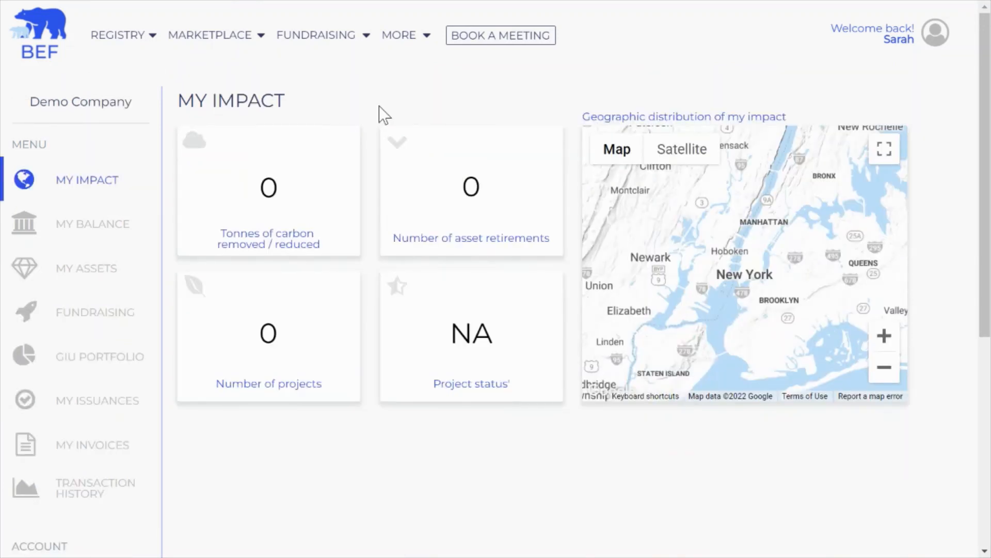
Step: Open Demo Company's My Assets and highlight the Brazilian REDD+ Project title and its balance of 10
{"action": "left_click", "coordinate": [88, 271]}
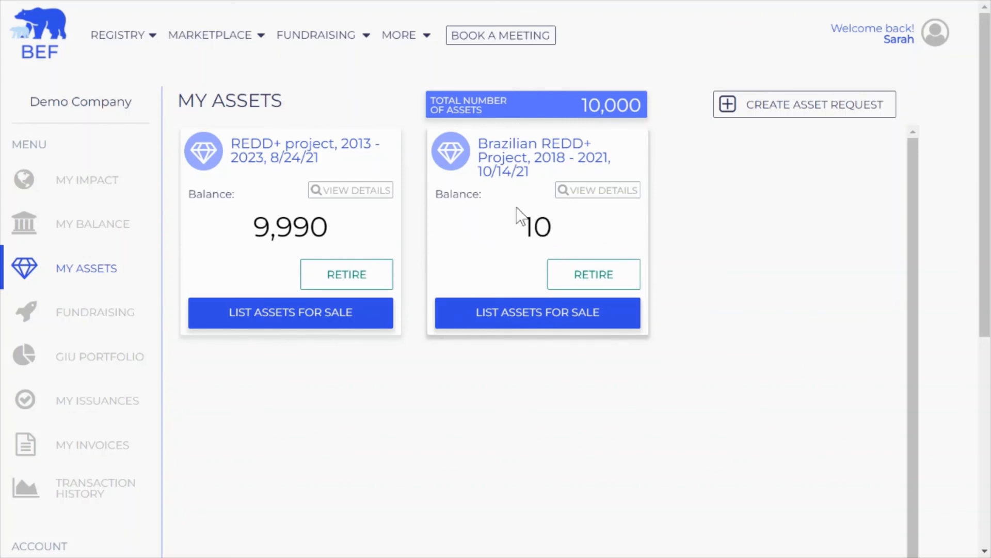
{"action": "left_click_drag", "start_coordinate": [480, 146], "coordinate": [531, 172]}
{"action": "left_click", "coordinate": [680, 155]}
{"action": "left_click_drag", "start_coordinate": [522, 227], "coordinate": [563, 225]}
{"action": "left_click", "coordinate": [580, 225]}
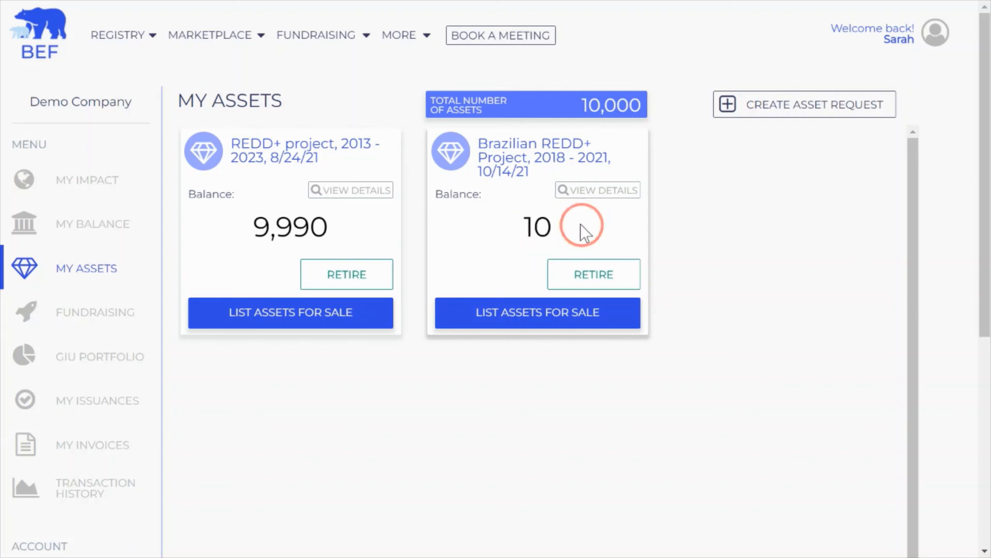